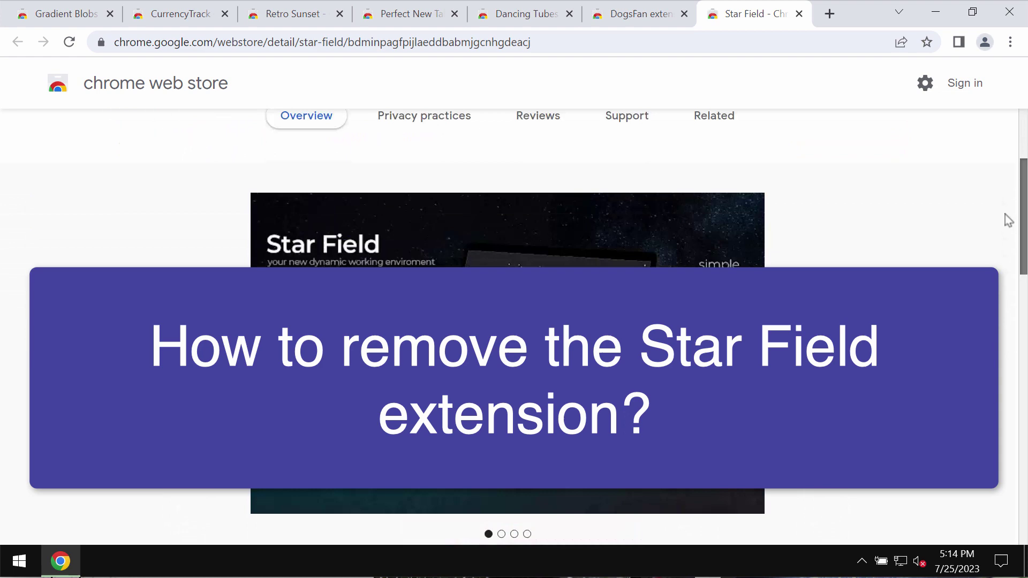
pyautogui.moveTo(1024, 147)
pyautogui.mouseDown()
pyautogui.moveTo(1017, 295)
pyautogui.moveTo(969, 344)
pyautogui.moveTo(980, 150)
pyautogui.mouseUp()
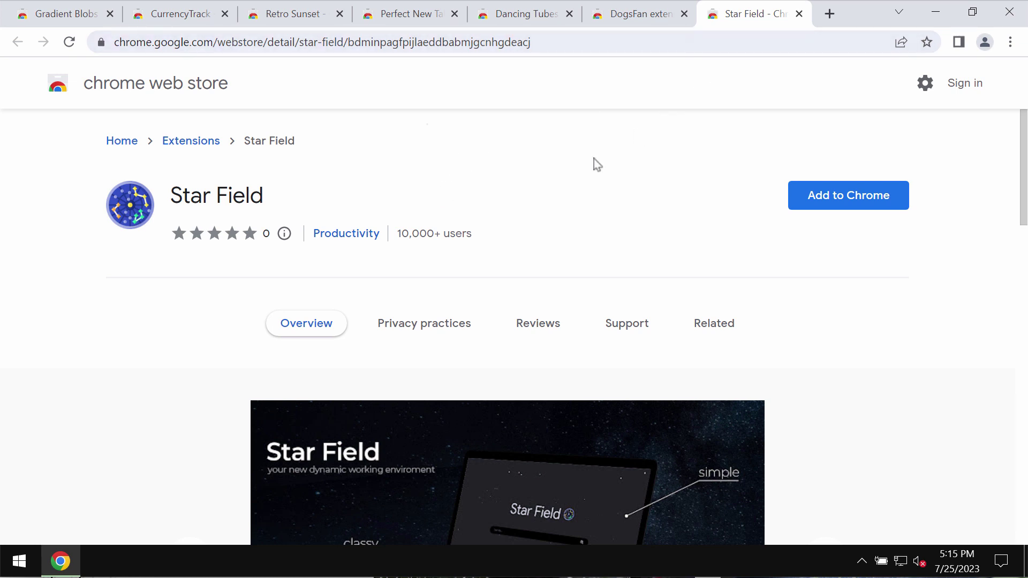
pyautogui.moveTo(1023, 219)
pyautogui.mouseDown()
pyautogui.moveTo(1000, 378)
pyautogui.moveTo(1005, 168)
pyautogui.mouseUp()
# Add Star Field from the Web Store and open a new tab showing its starry page.
pyautogui.click(840, 212)
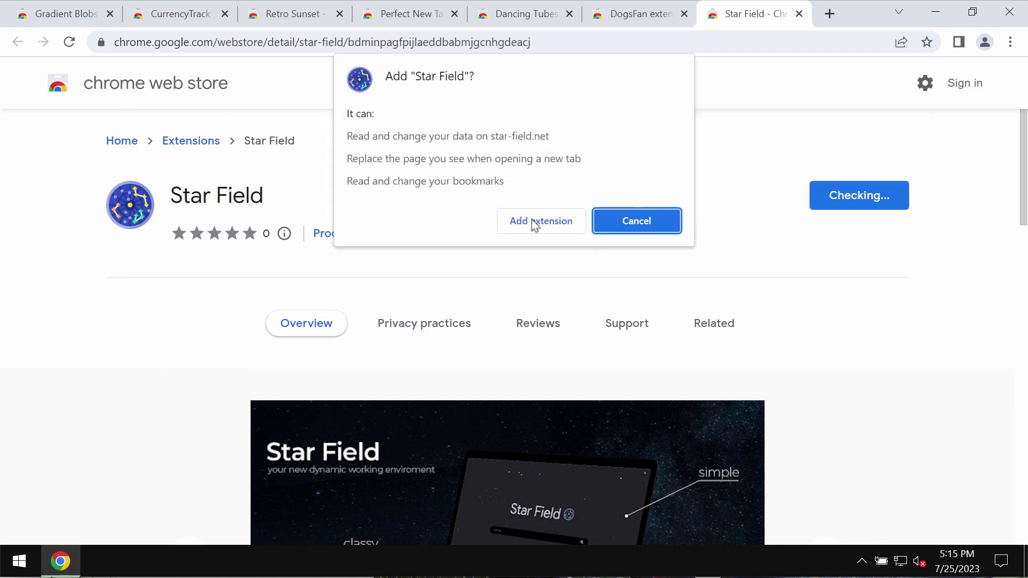
pyautogui.click(532, 223)
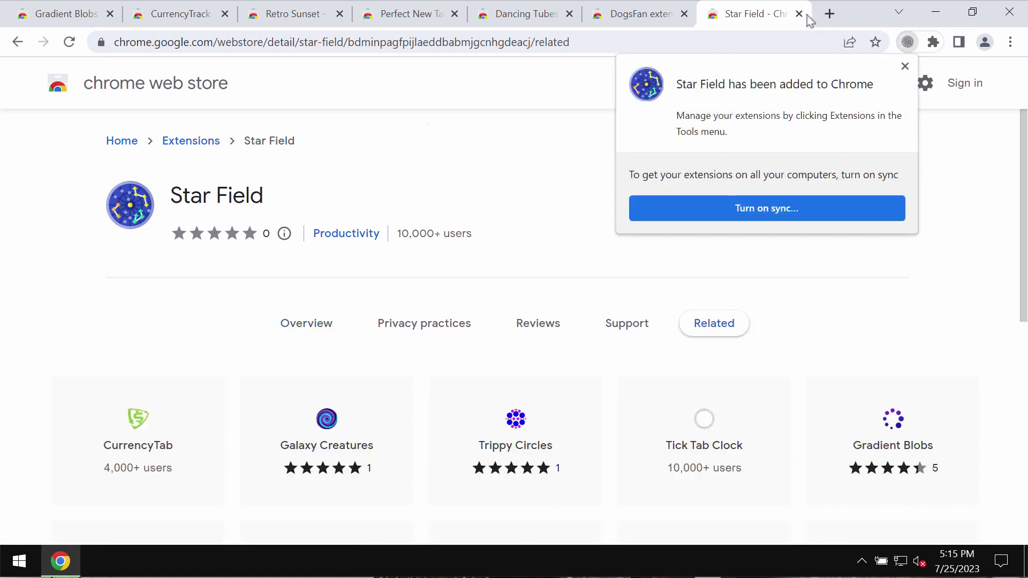
pyautogui.click(829, 14)
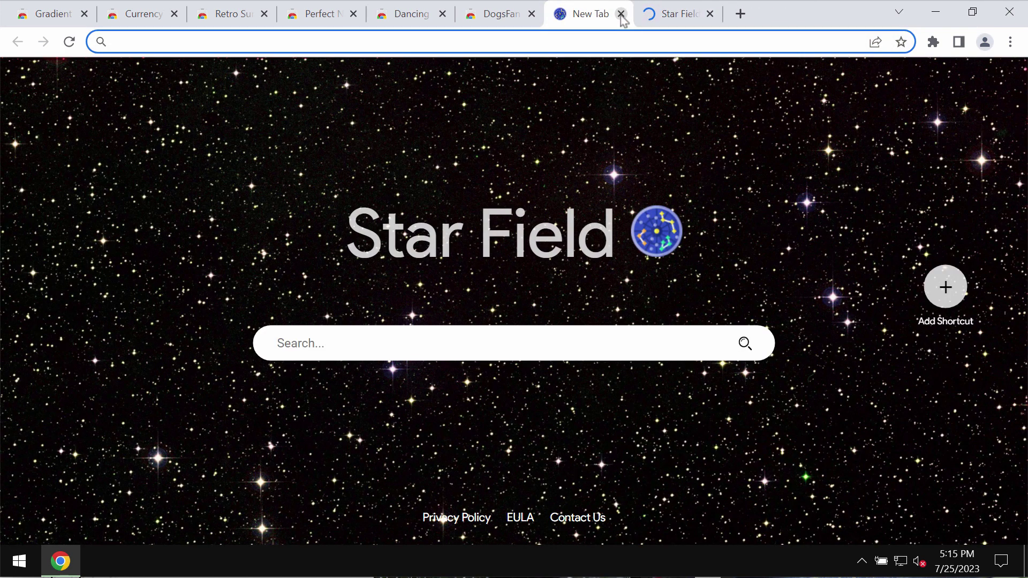
# Remove Star Field from Extensions, closing its thank-you tab and the Extensions tab.
pyautogui.click(1011, 42)
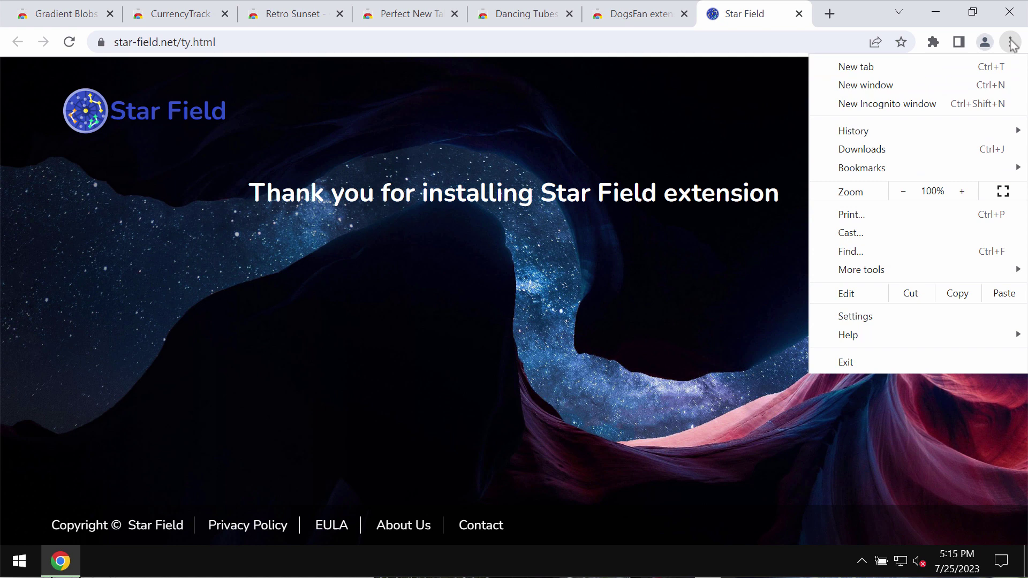
pyautogui.moveTo(861, 270)
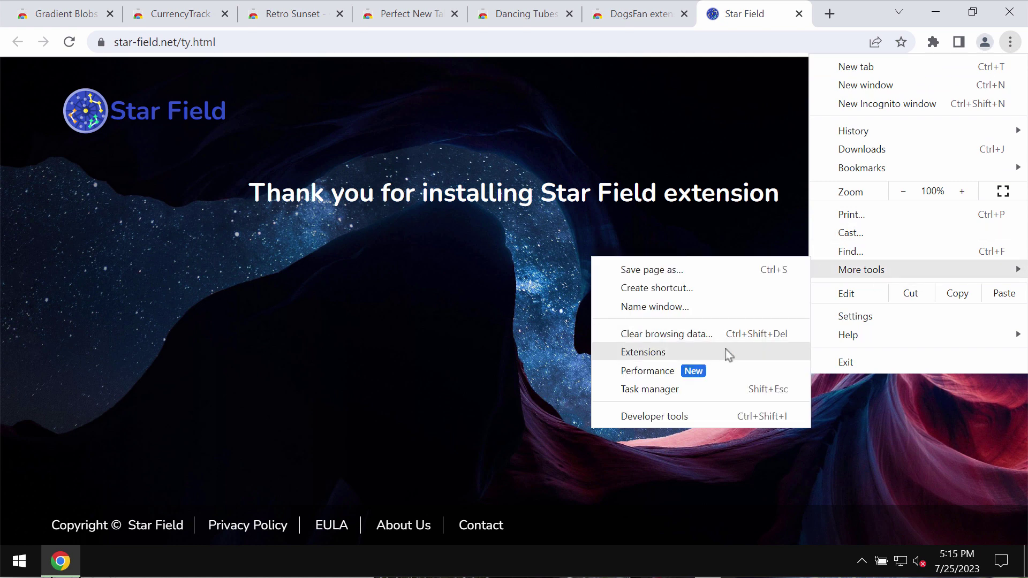
pyautogui.click(725, 351)
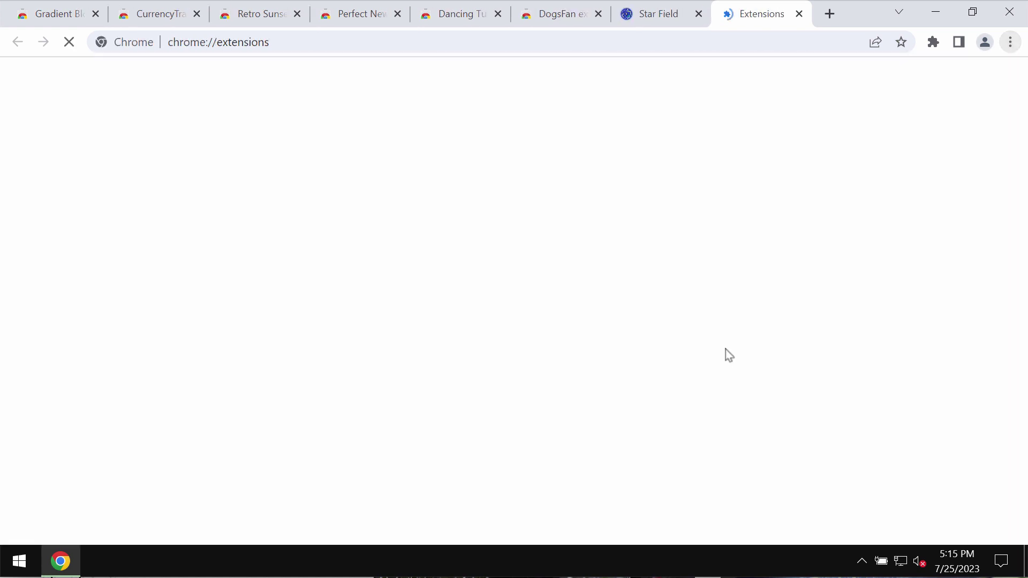
pyautogui.click(698, 14)
pyautogui.click(309, 238)
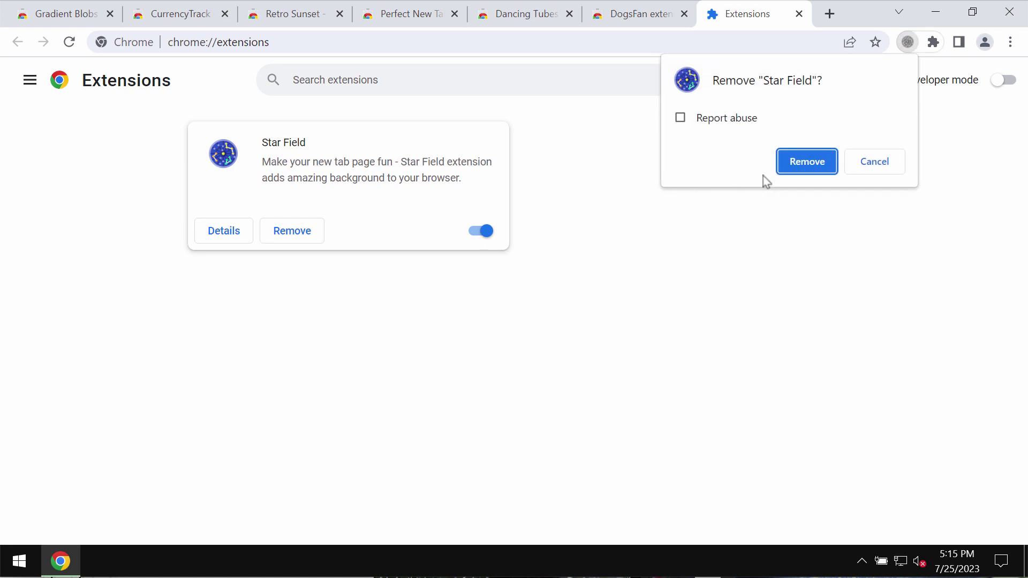
pyautogui.click(796, 167)
pyautogui.click(620, 40)
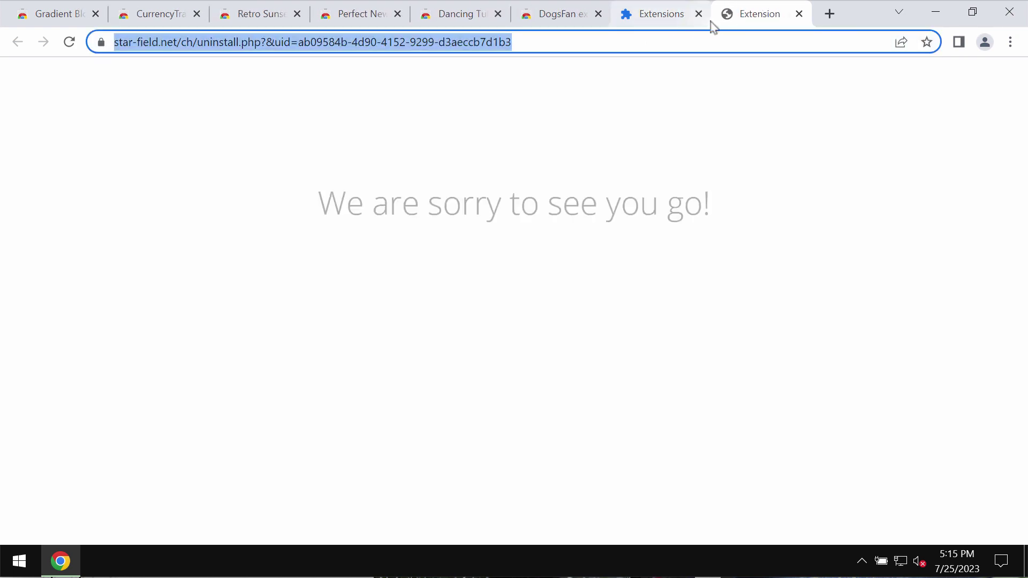
pyautogui.click(698, 14)
pyautogui.write('combocleaner.com')
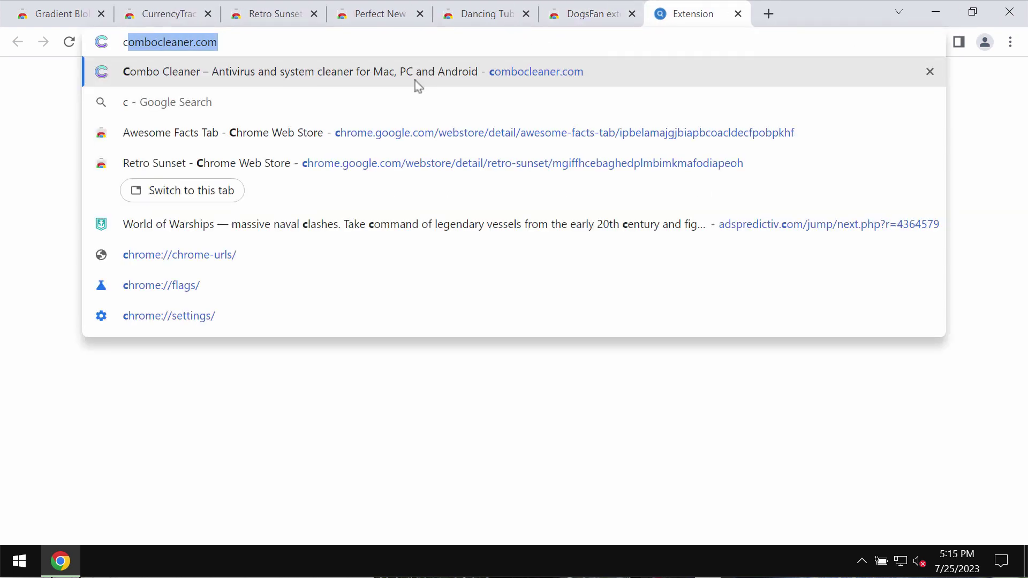
# Load combocleaner.com, minimize Chrome, and launch Combo Cleaner from its desktop shortcut.
pyautogui.press('Return')
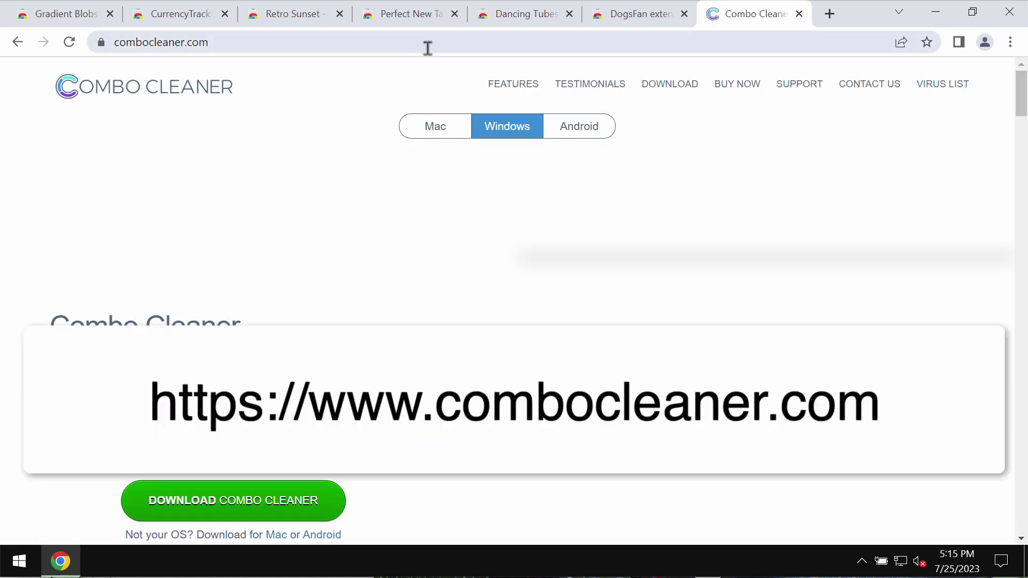
pyautogui.click(936, 15)
pyautogui.click(56, 305)
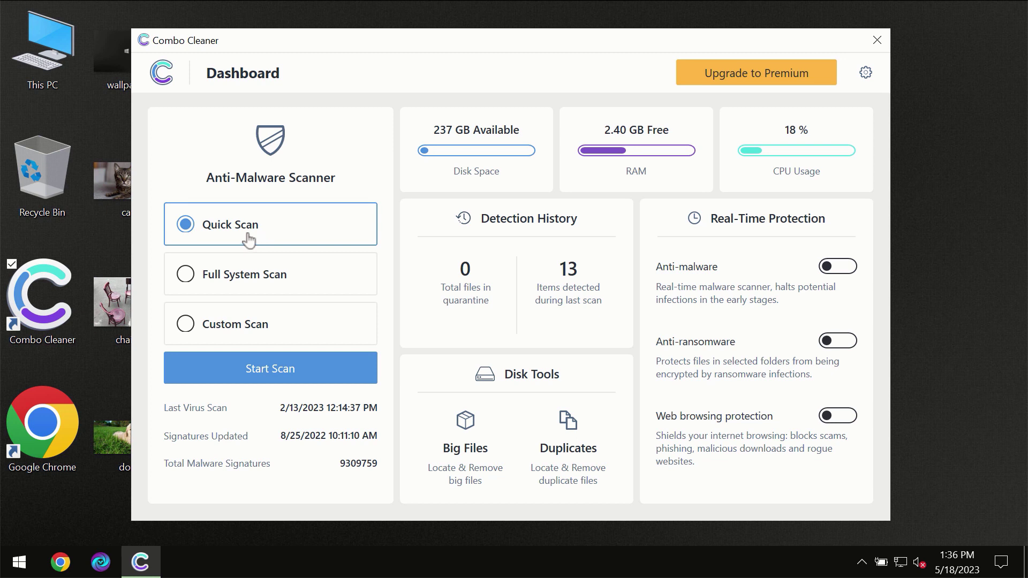
# Start a Quick Scan from the Combo Cleaner dashboard.
pyautogui.click(264, 376)
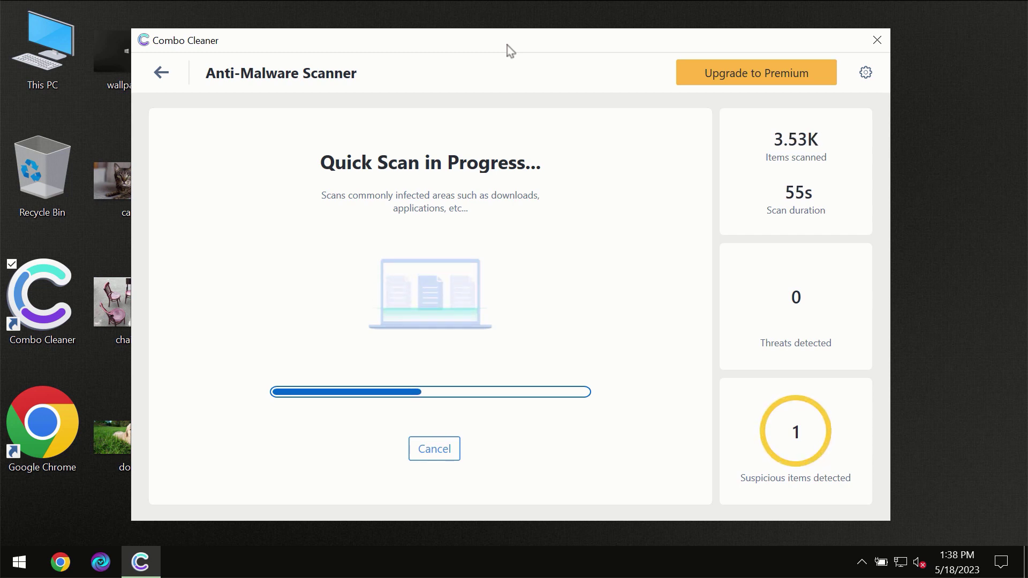
# View the empty Anti-Ransomware settings, then go back to the Dashboard.
pyautogui.click(866, 73)
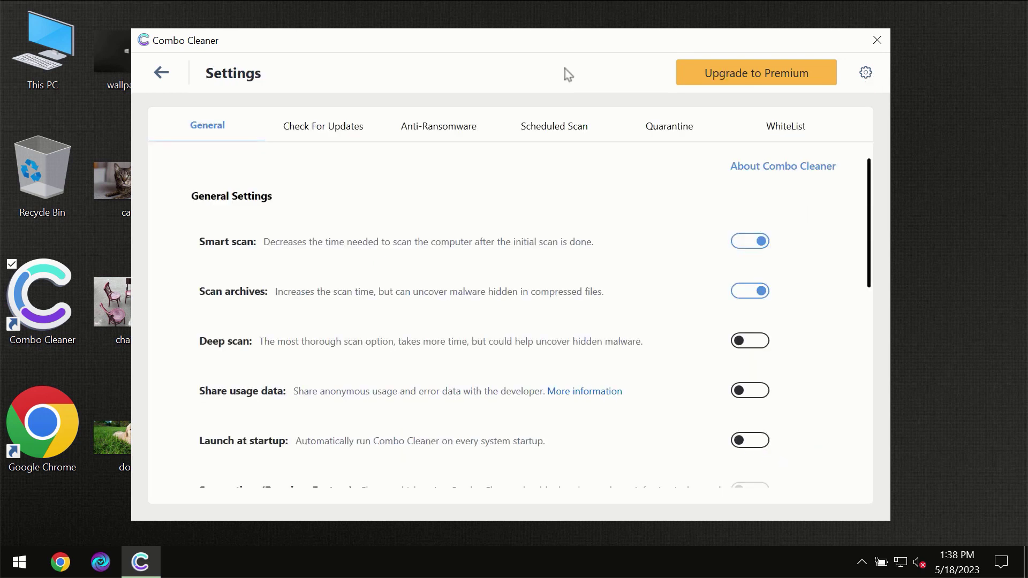
pyautogui.click(432, 137)
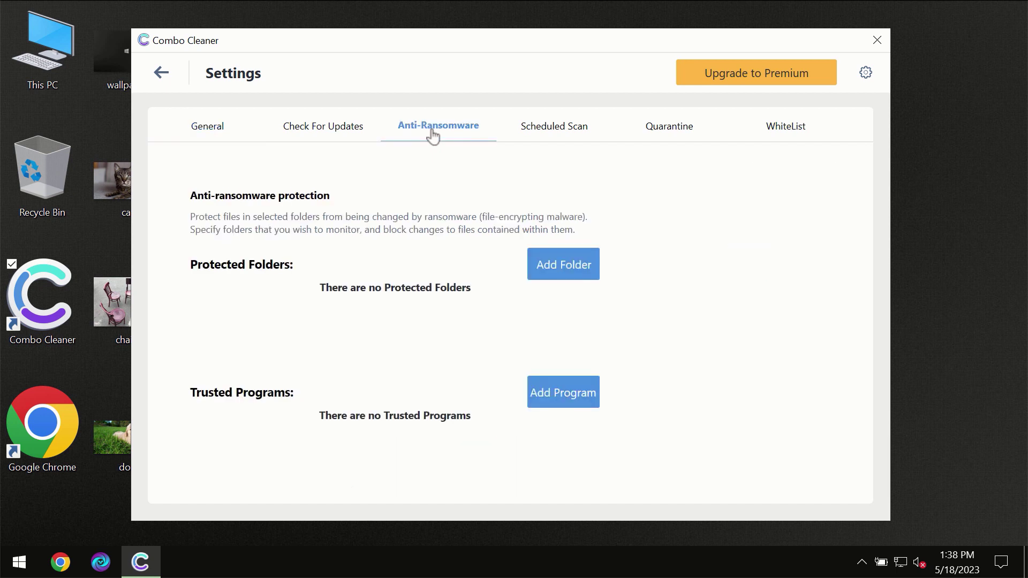
pyautogui.click(162, 75)
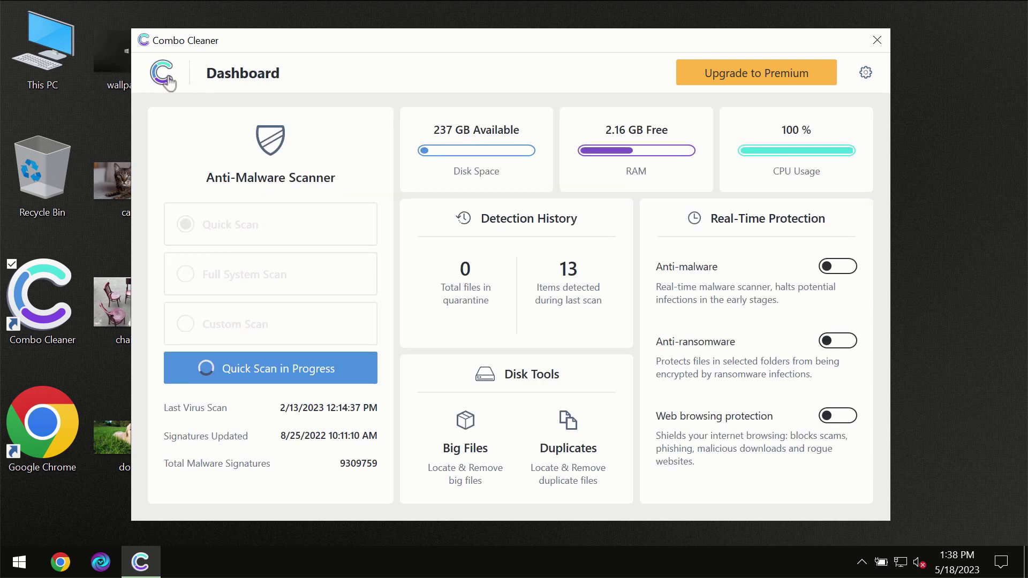
# Watch the Quick Scan finish with one spam ads item, then open Upgrade to Premium.
pyautogui.click(296, 374)
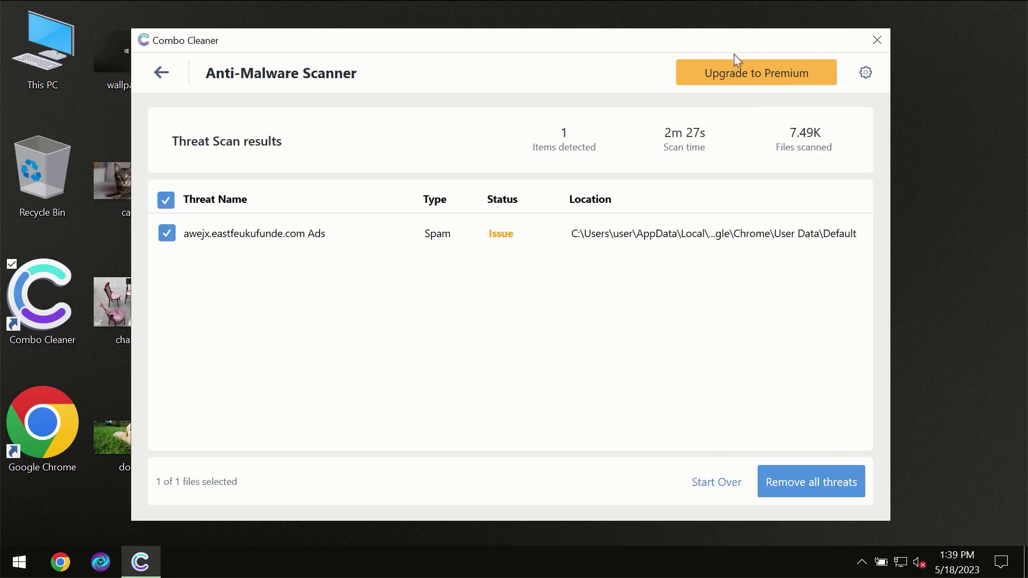
pyautogui.click(739, 74)
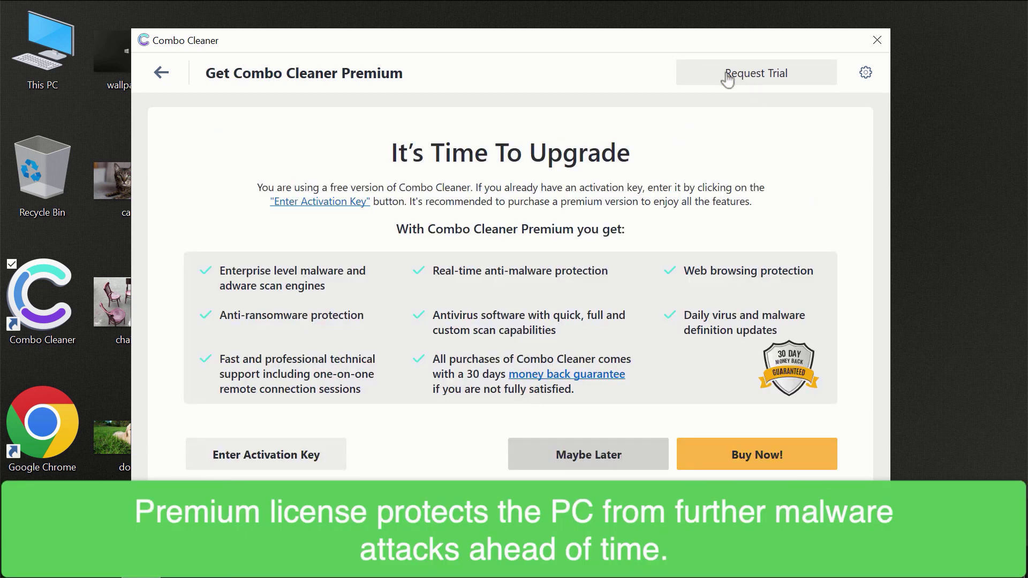